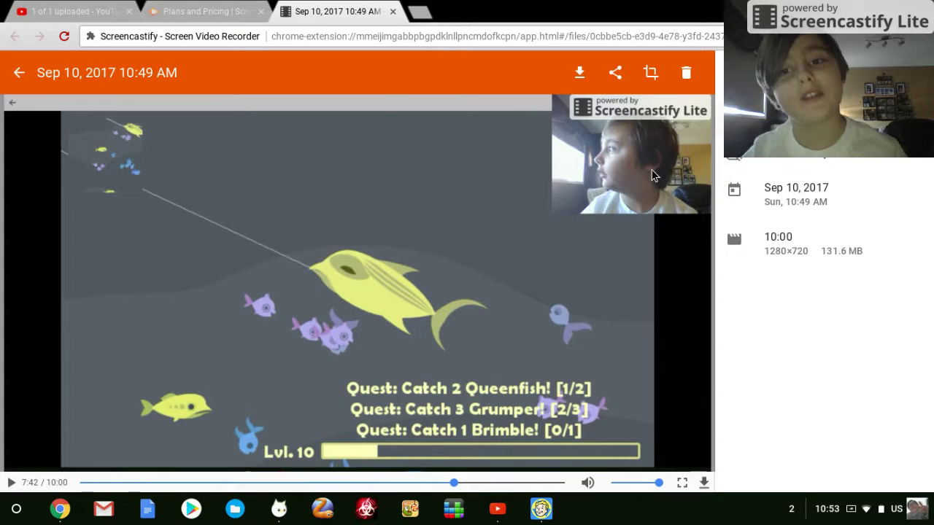
Close the Plans and Pricing tab so the fishing-game recording keeps playing
click(260, 11)
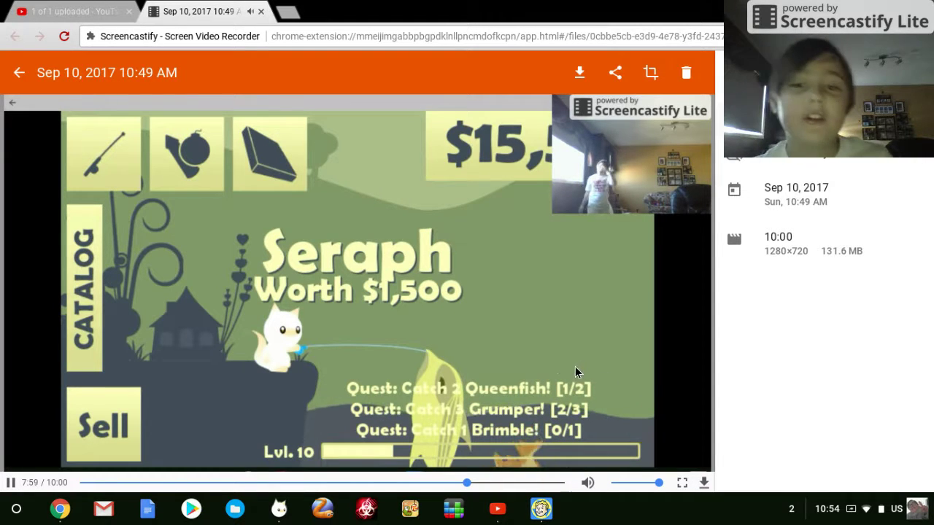
Pause the fishing-game recording at 8:00 and download it as a 132 MB WebM file
click(545, 356)
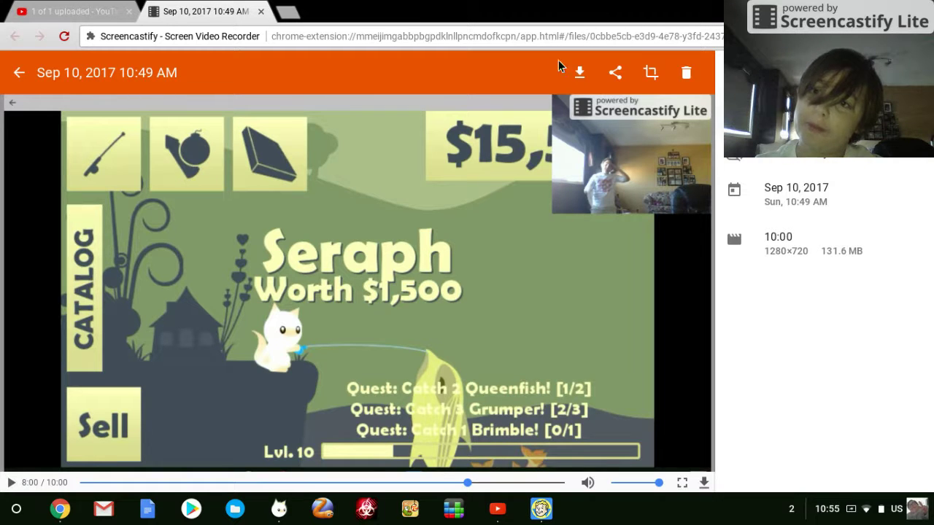
click(616, 72)
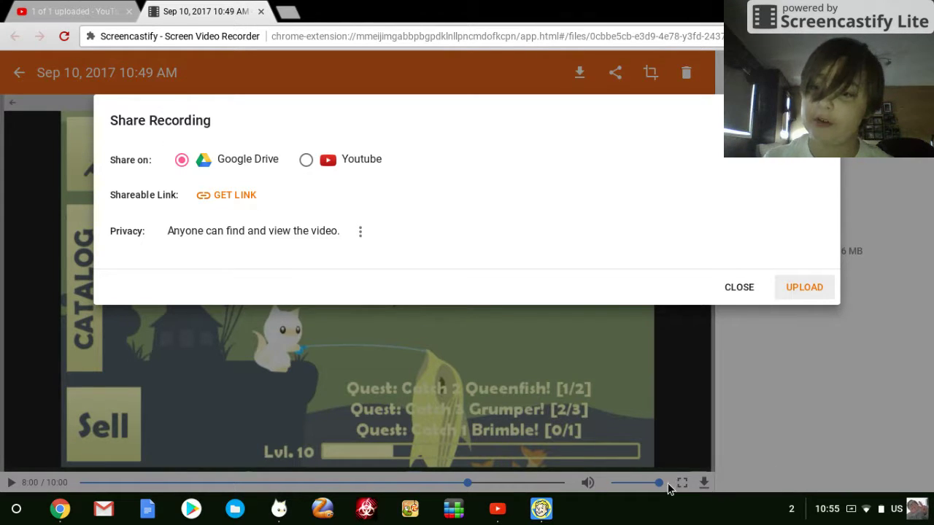
click(740, 287)
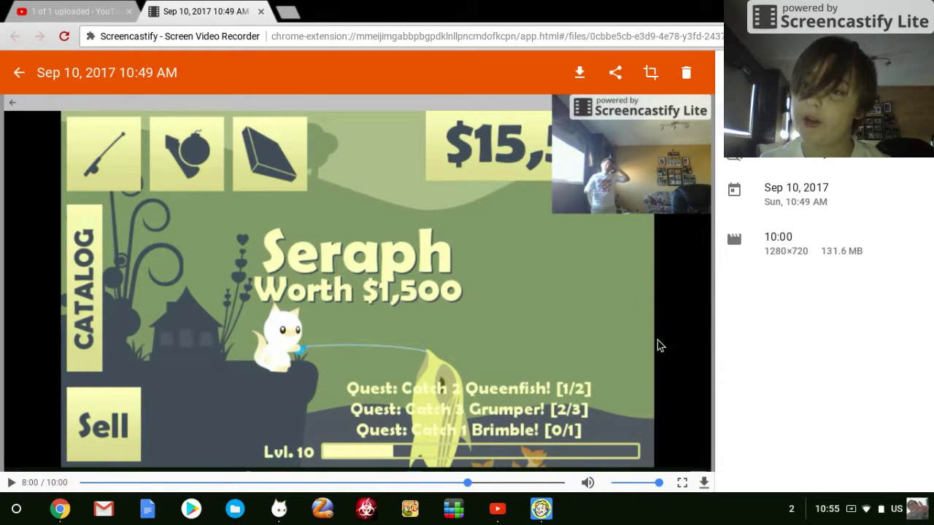
click(702, 482)
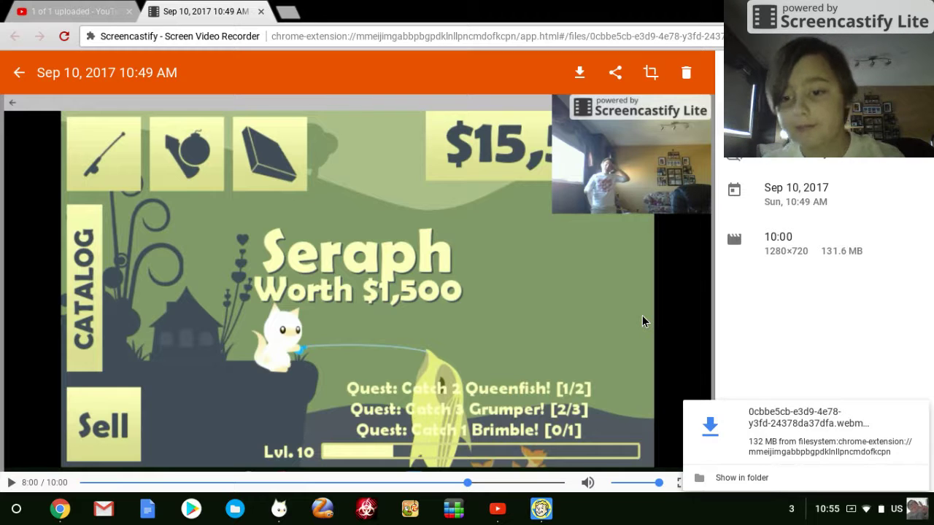
On YouTube's upload page, pick the 131.6 MB WebM recording from Downloads
click(495, 516)
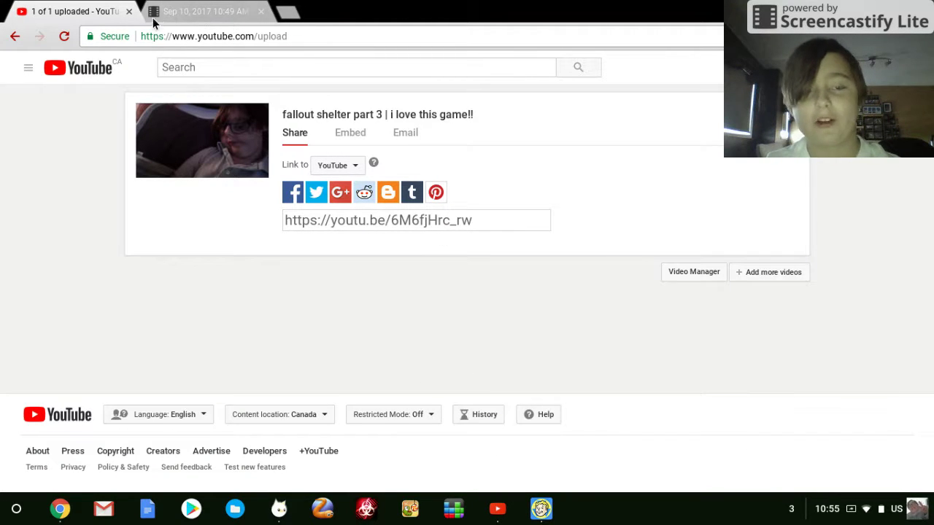
click(13, 35)
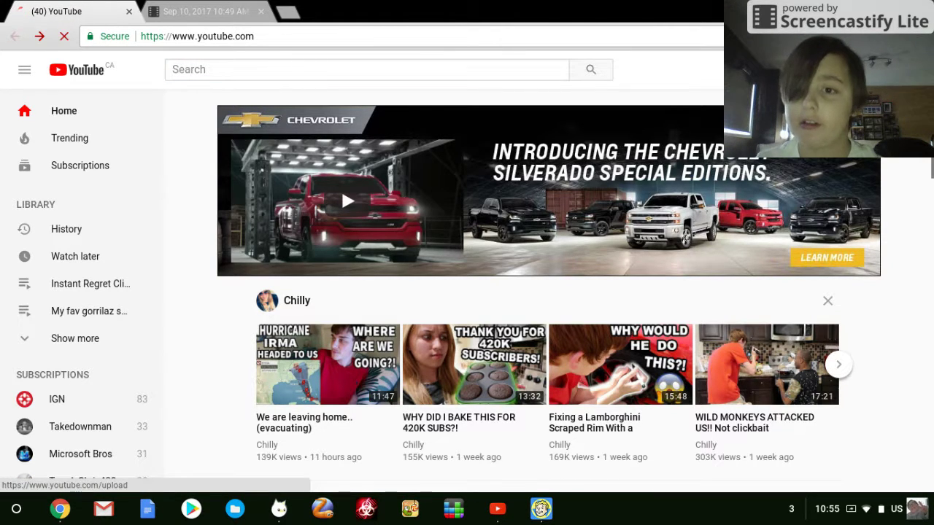
click(788, 69)
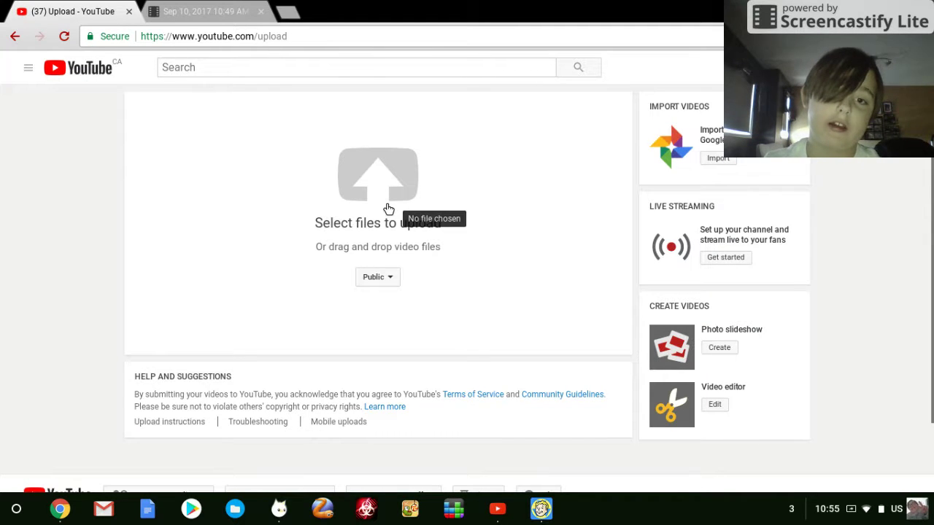
click(388, 209)
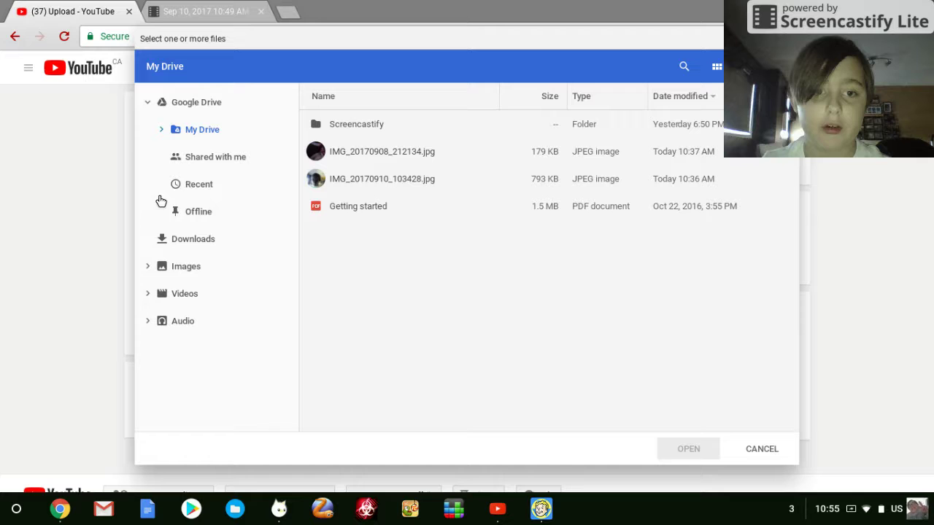
click(187, 238)
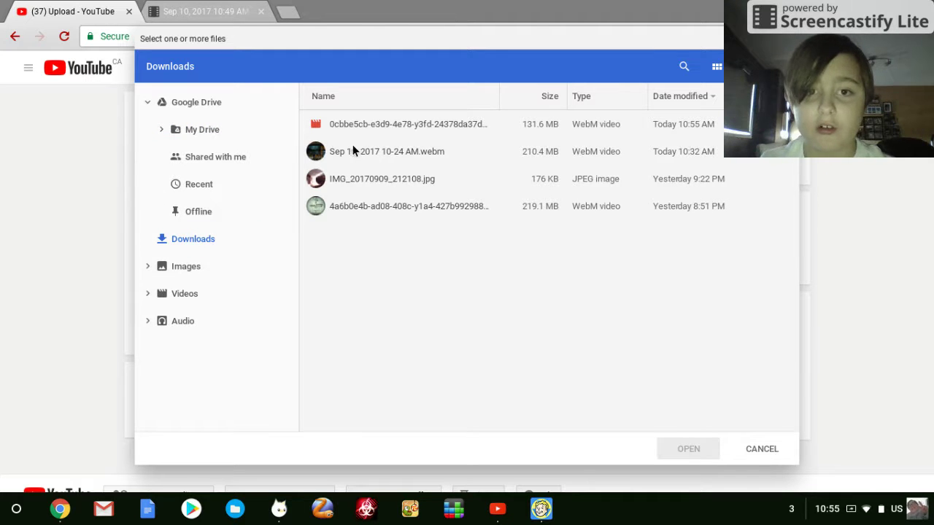
click(414, 123)
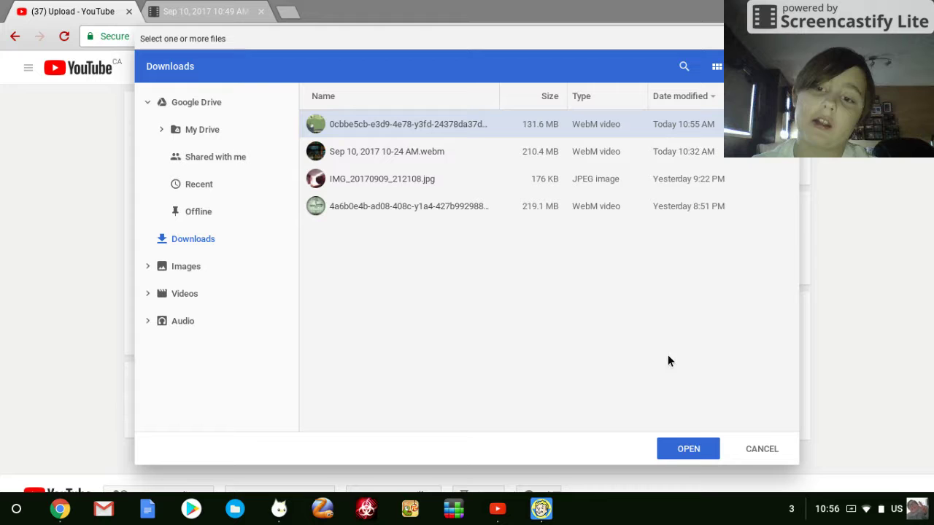
Start the upload and retitle the video 'cat goes fishing part 3 | MEOWWWWW'
click(665, 460)
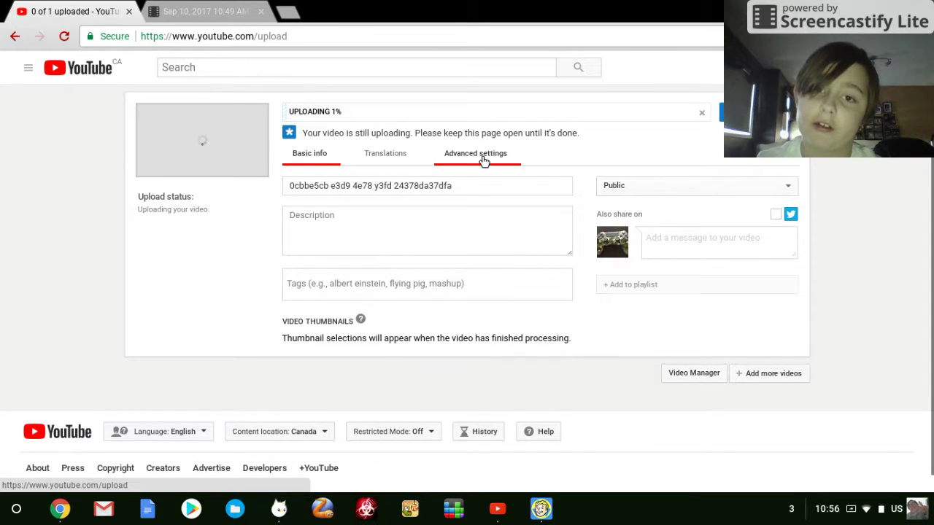
click(459, 185)
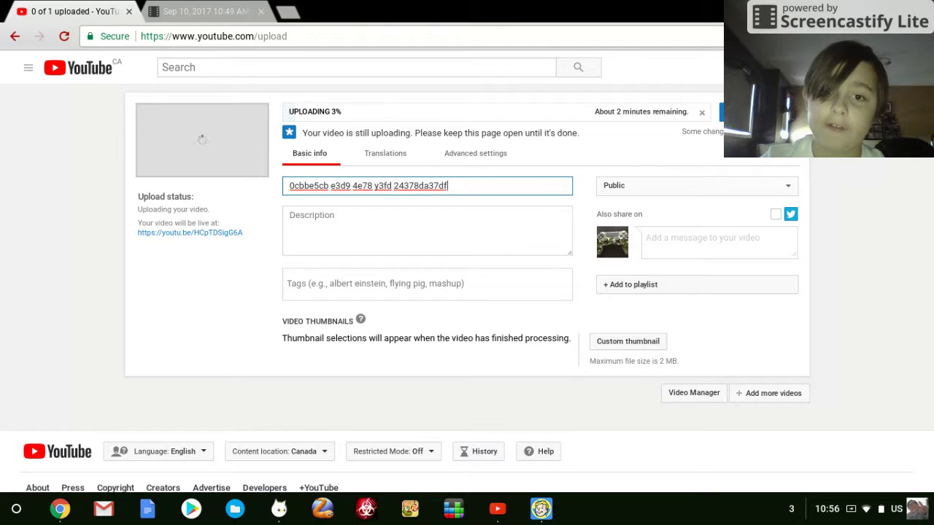
key(BackSpace)
key(BackSpace)
key(BackSpace)
key(BackSpace)
key(BackSpace)
key(BackSpace)
key(BackSpace)
key(BackSpace)
key(BackSpace)
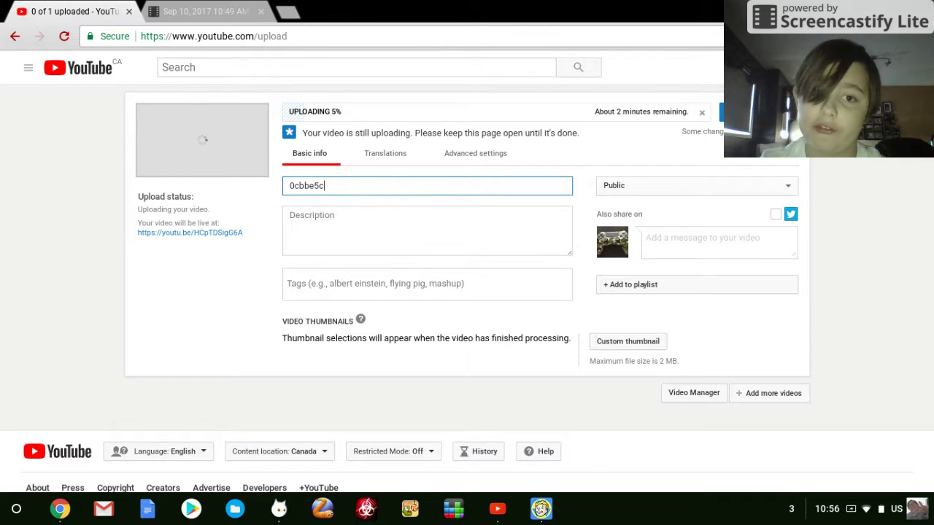
key(BackSpace)
key(BackSpace)
key(BackSpace)
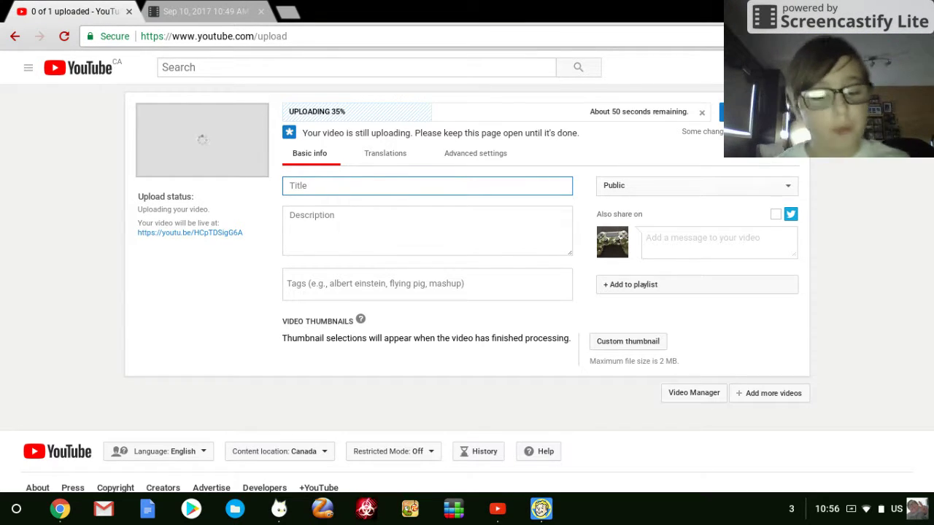
text(cat )
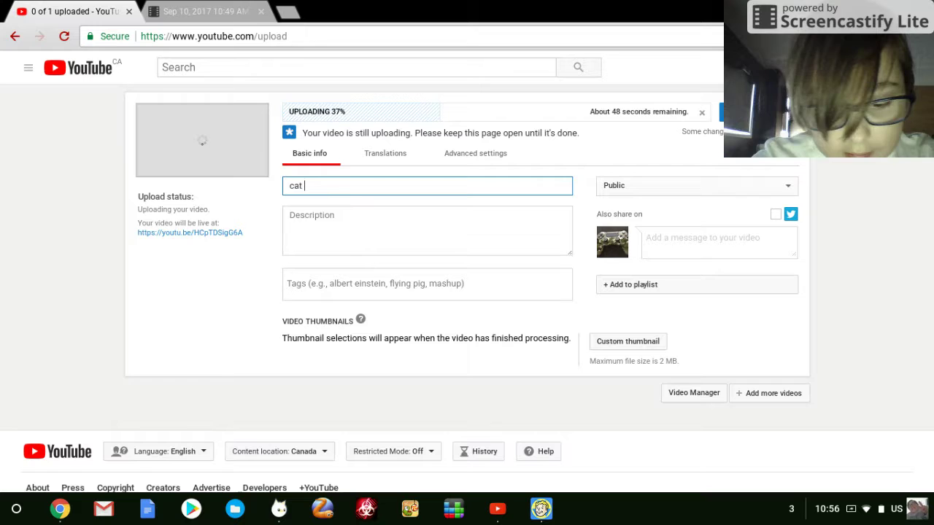
text(goes )
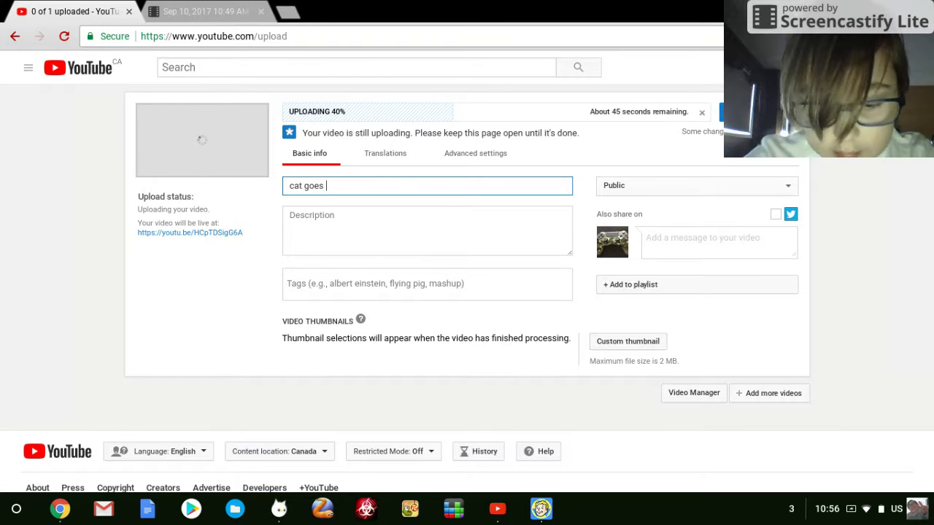
text(fishin)
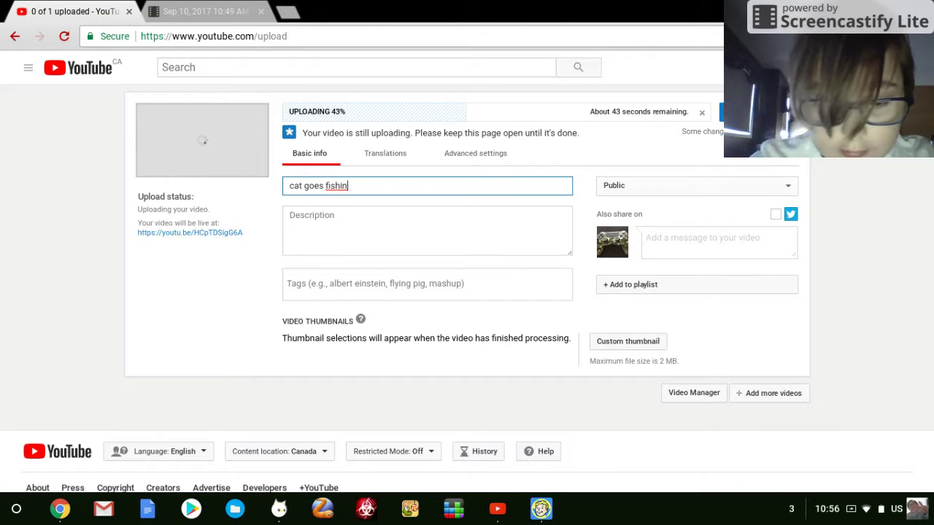
text(g pa)
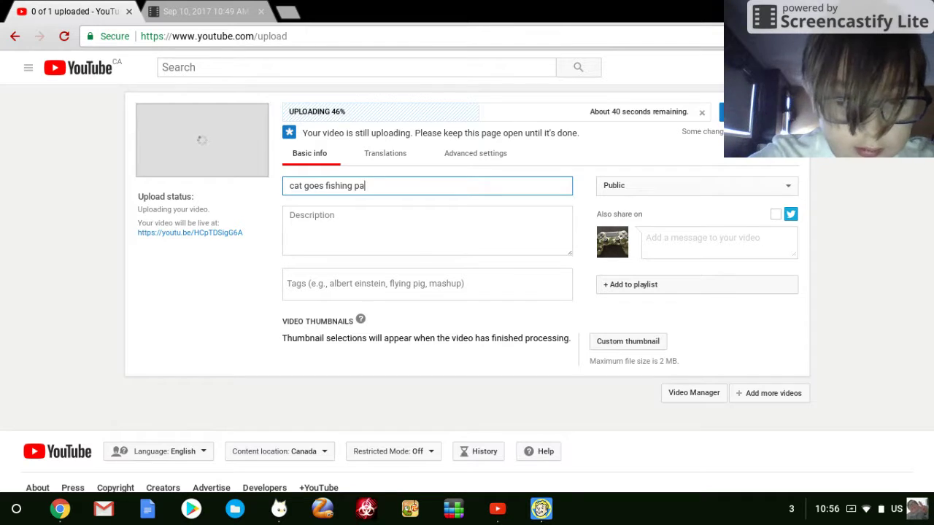
text(rt)
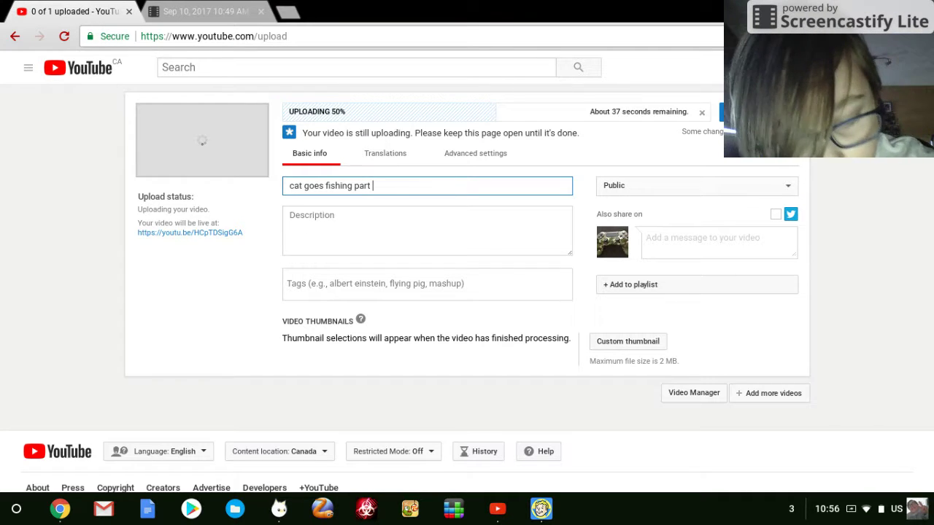
text( 3)
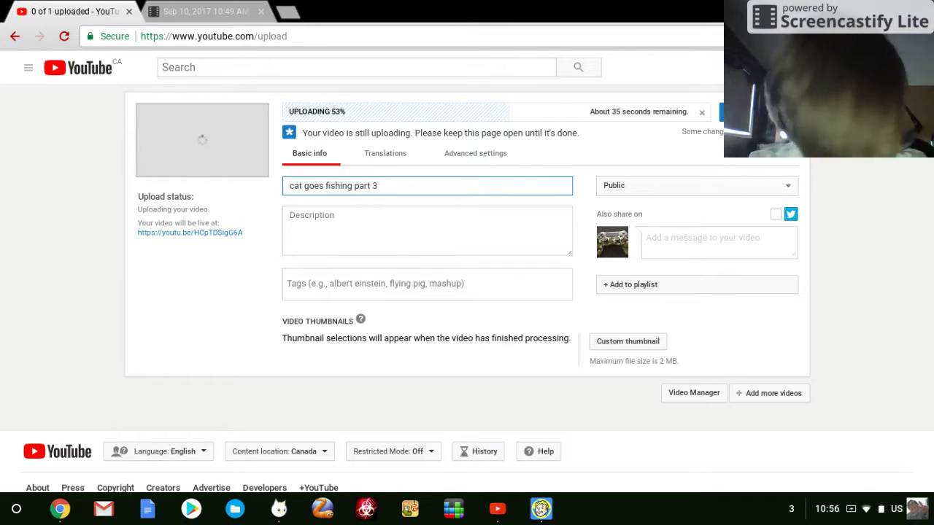
text( |)
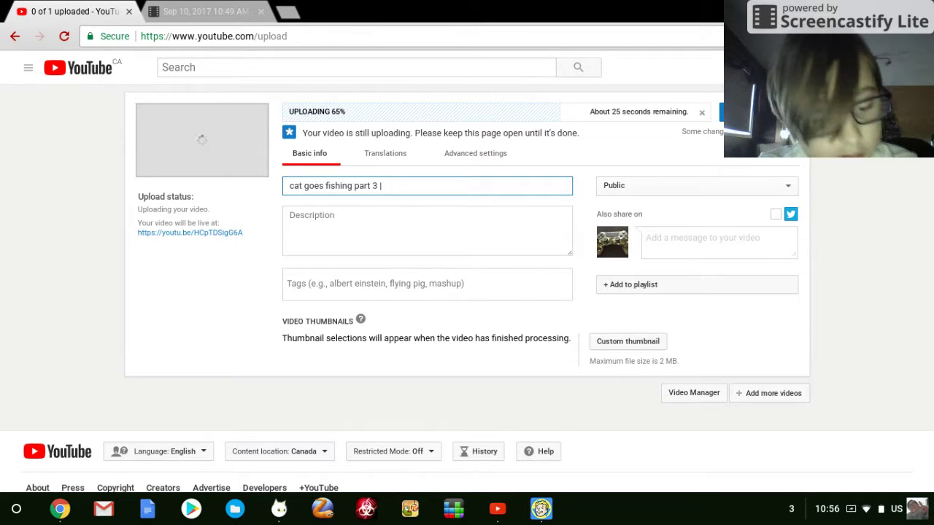
text(| M)
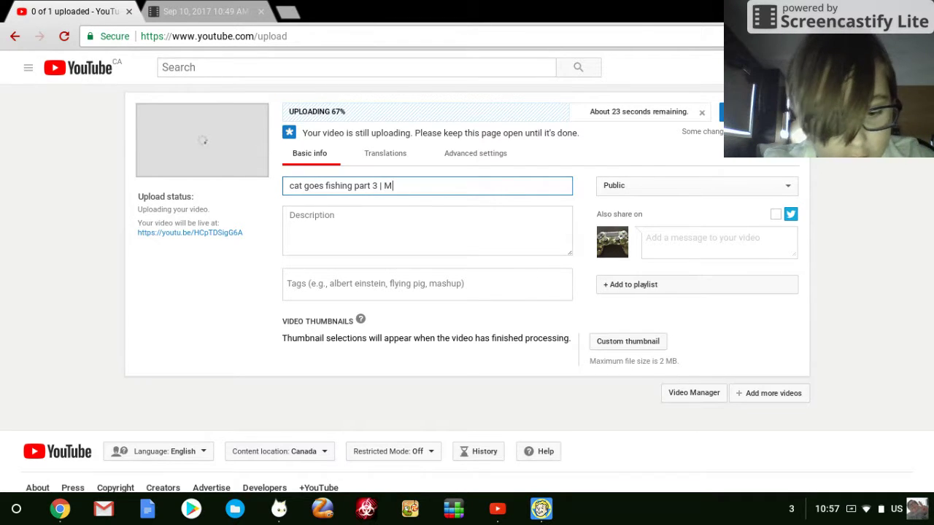
text(EOW)
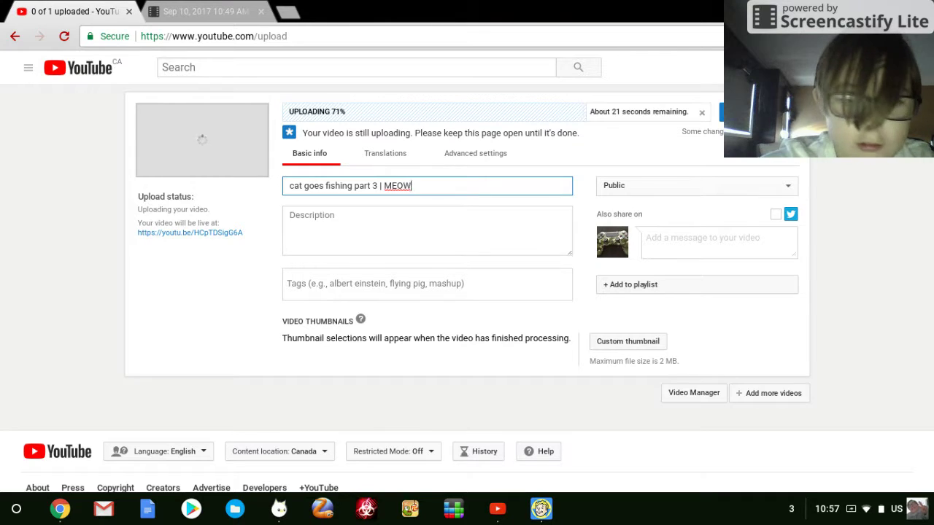
text(WWWW)
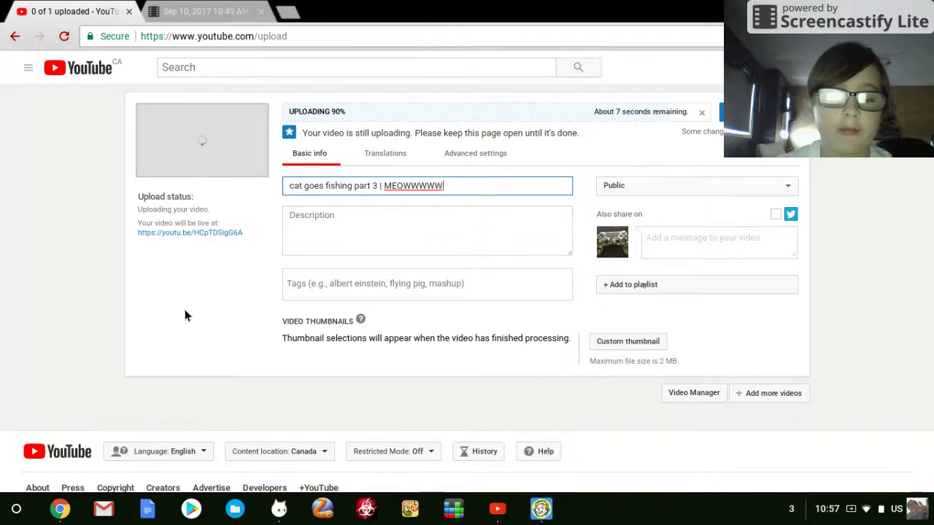
Launch Camera, apply the four-colour Modern filter, and snap a webcam selfie
click(15, 510)
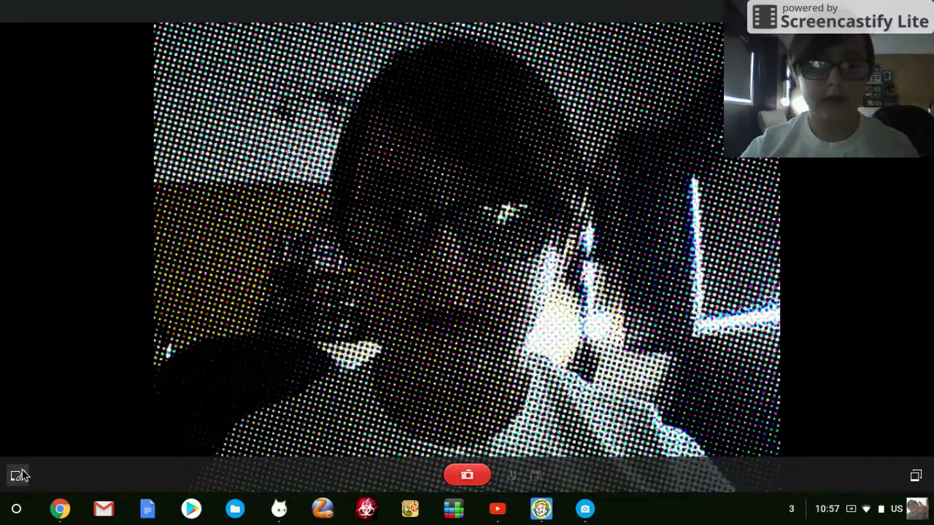
mouse_move(208, 465)
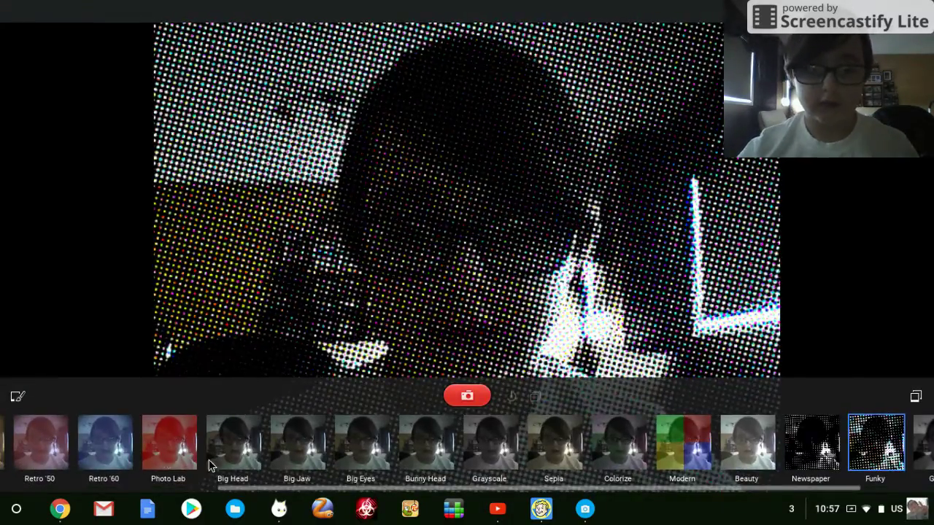
scroll(22, 476, up, 5)
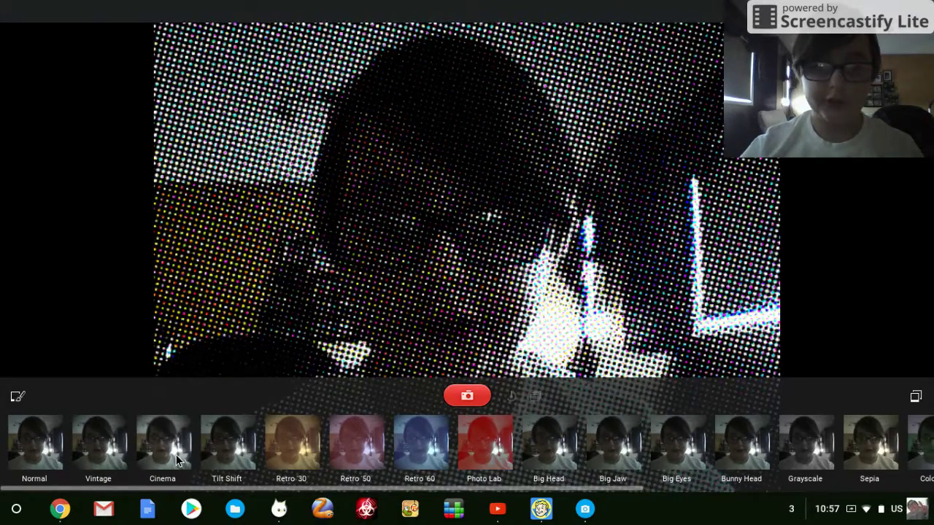
click(184, 458)
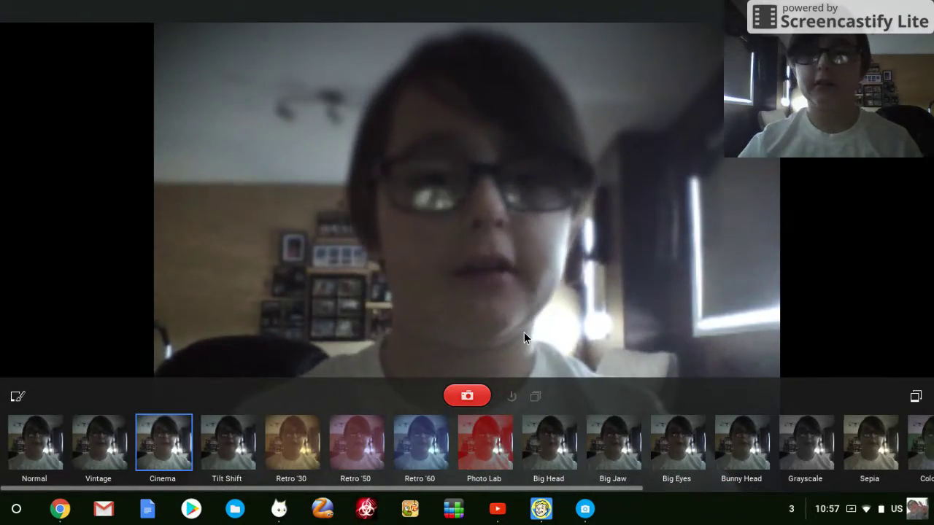
scroll(493, 430, down, 1)
scroll(492, 438, down, 5)
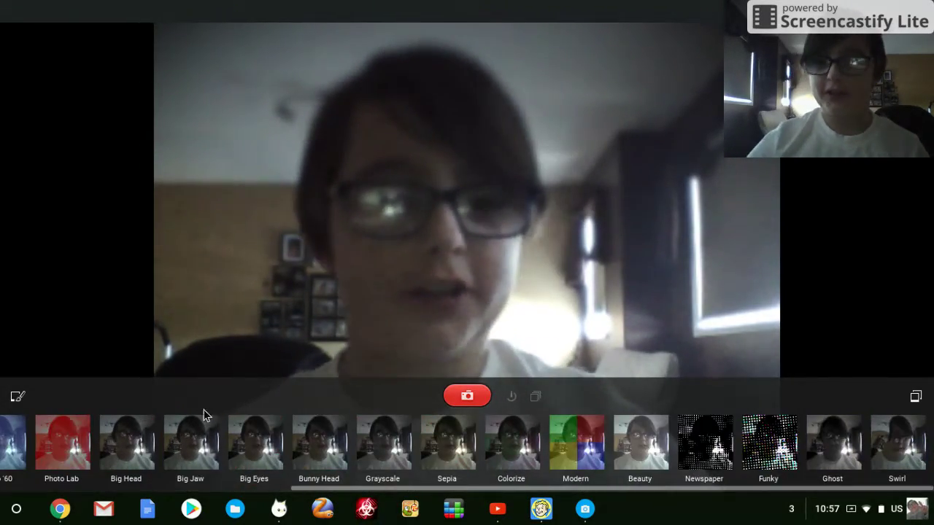
click(567, 458)
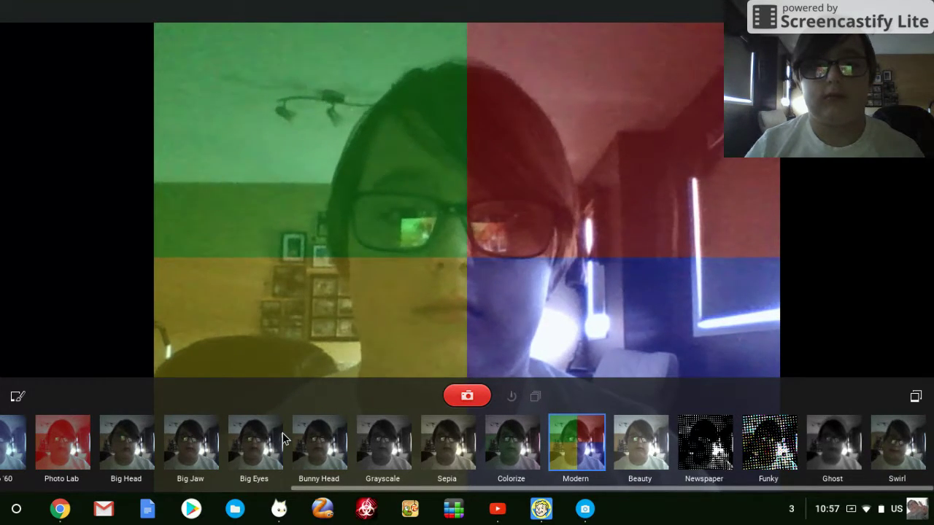
click(460, 334)
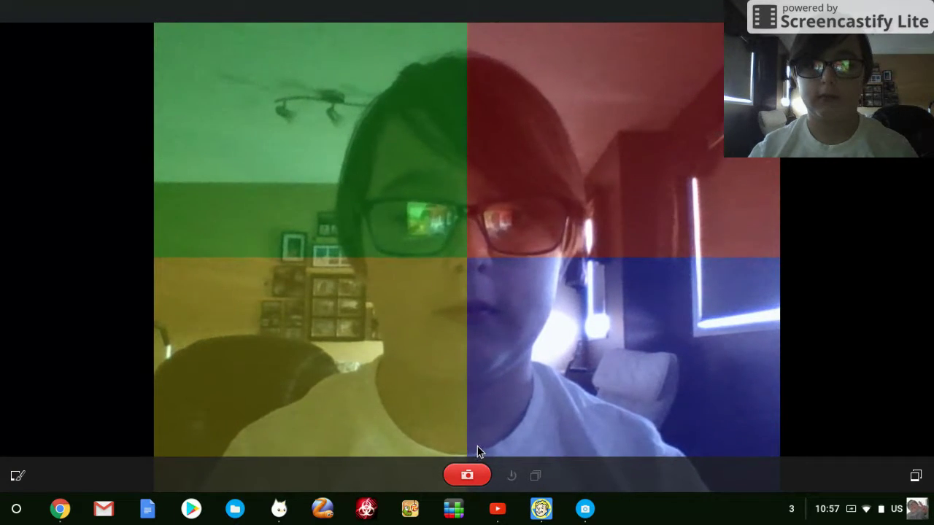
click(464, 471)
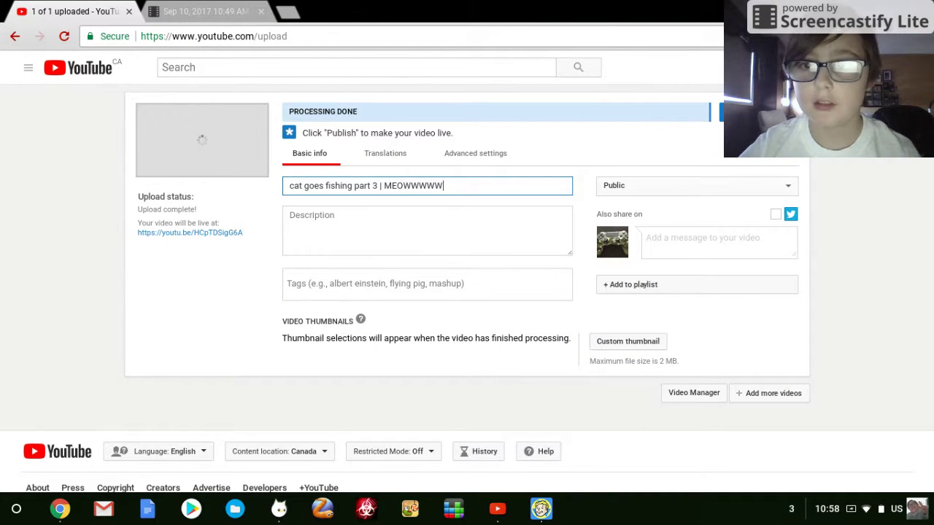
Browse Downloads for a custom thumbnail image, then cancel without choosing one
click(602, 344)
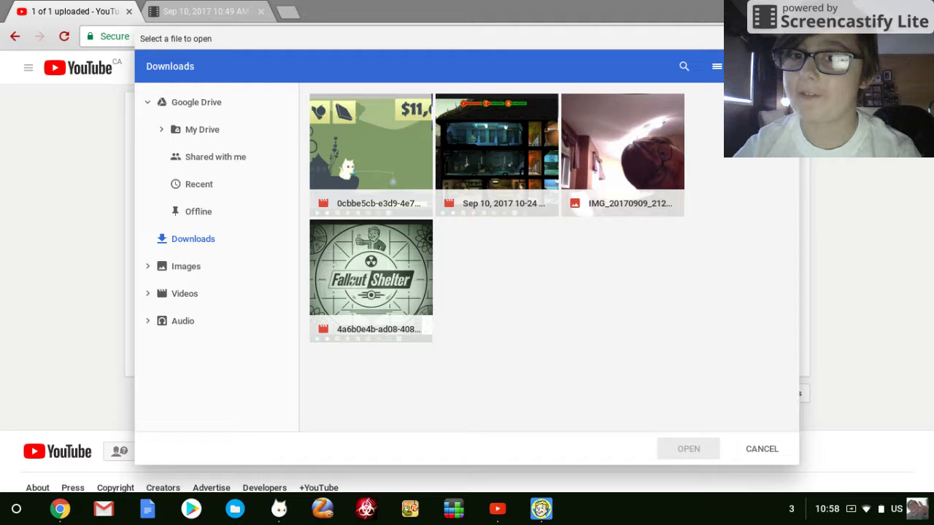
click(788, 38)
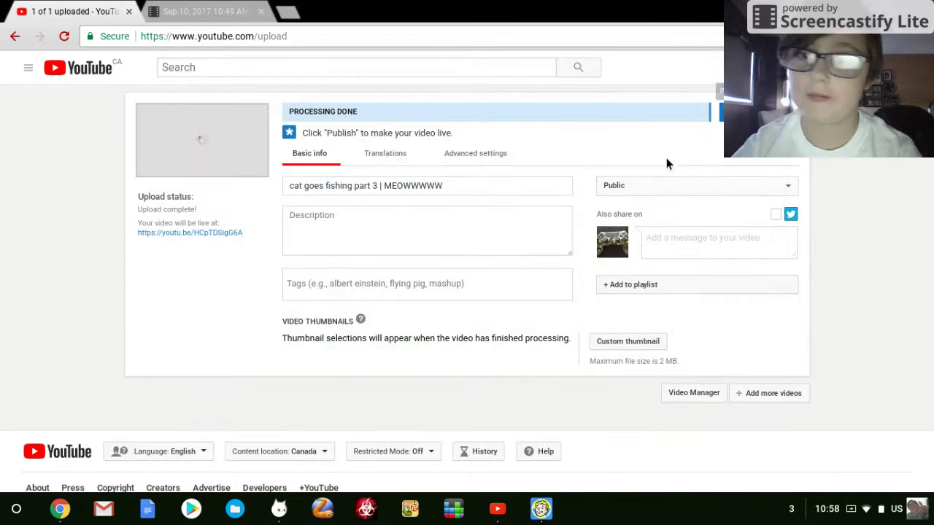
click(16, 510)
Relaunch Camera and show its photo gallery with the Modern selfie first
click(326, 339)
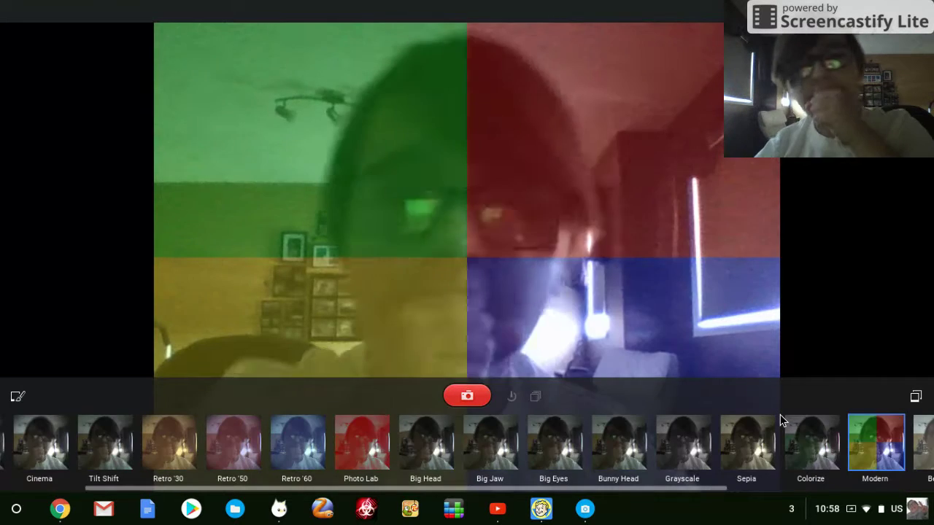
click(912, 390)
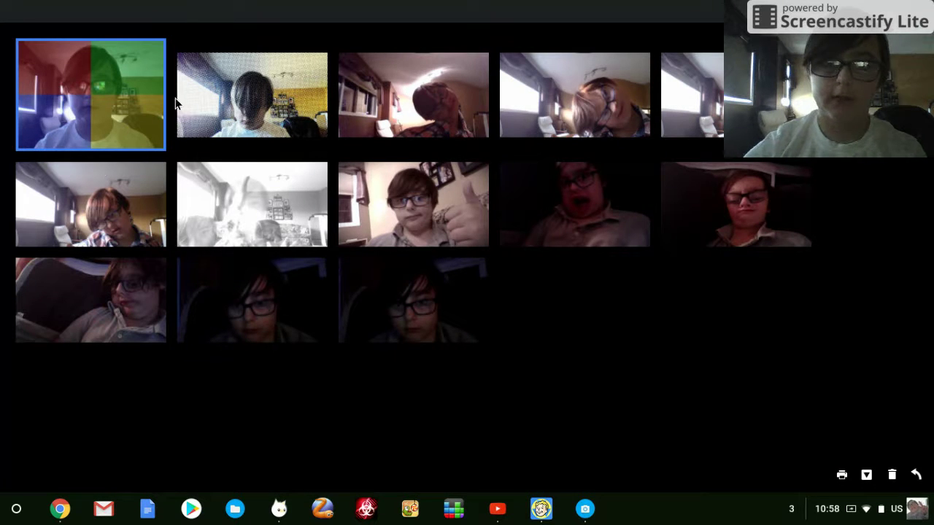
Export the Modern-filter selfie from the gallery into the Images folder
click(866, 475)
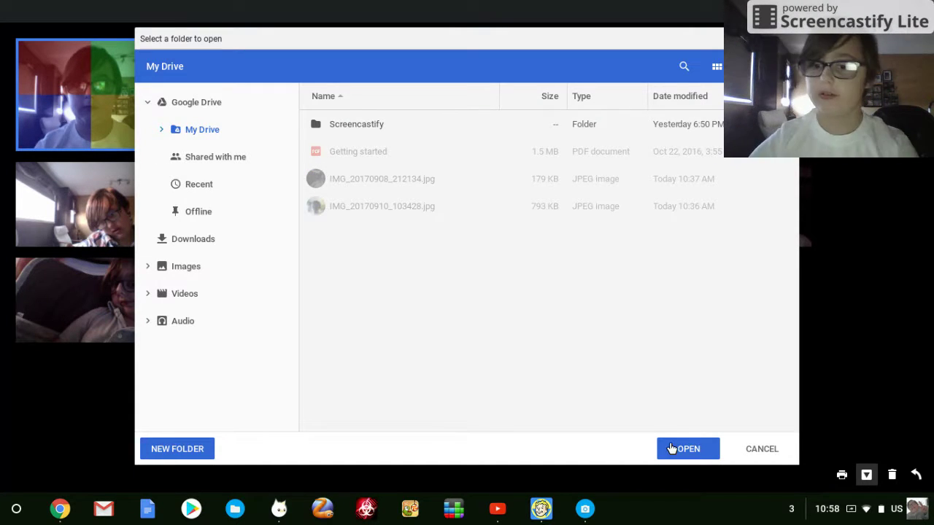
click(688, 449)
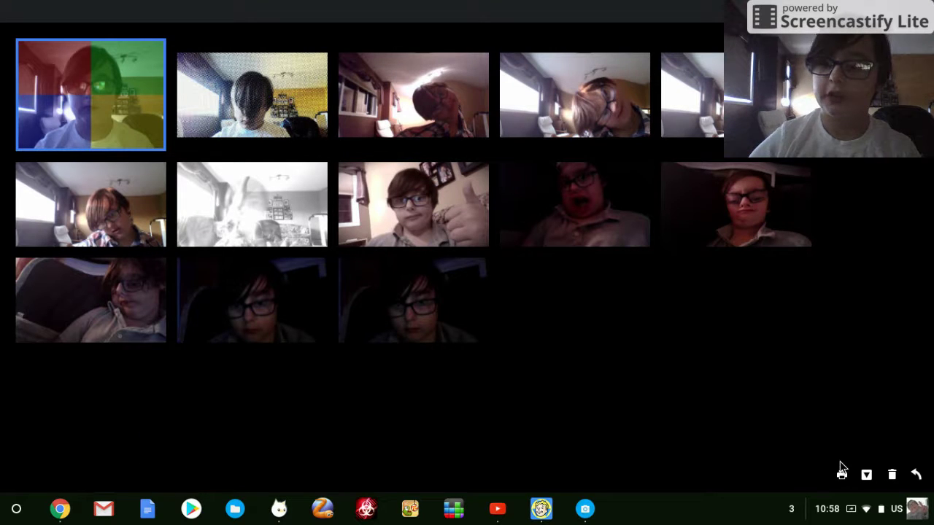
click(865, 475)
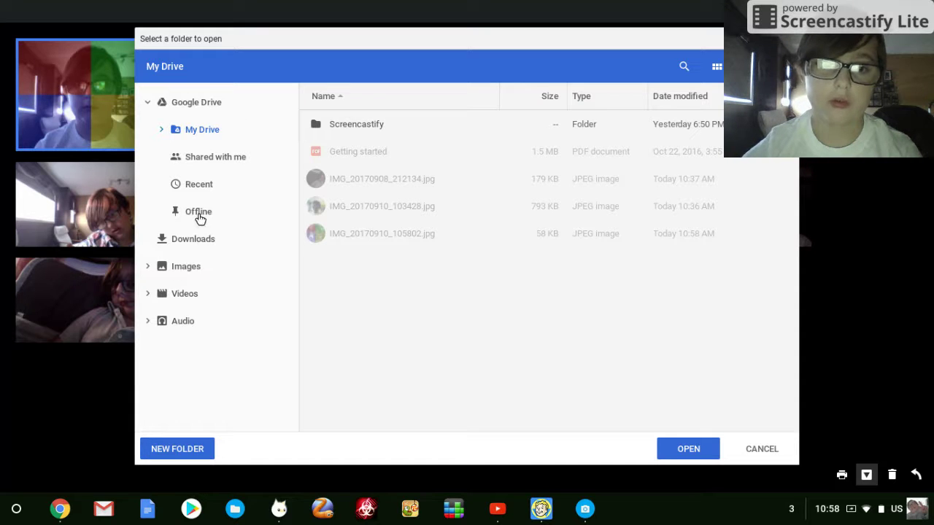
click(204, 186)
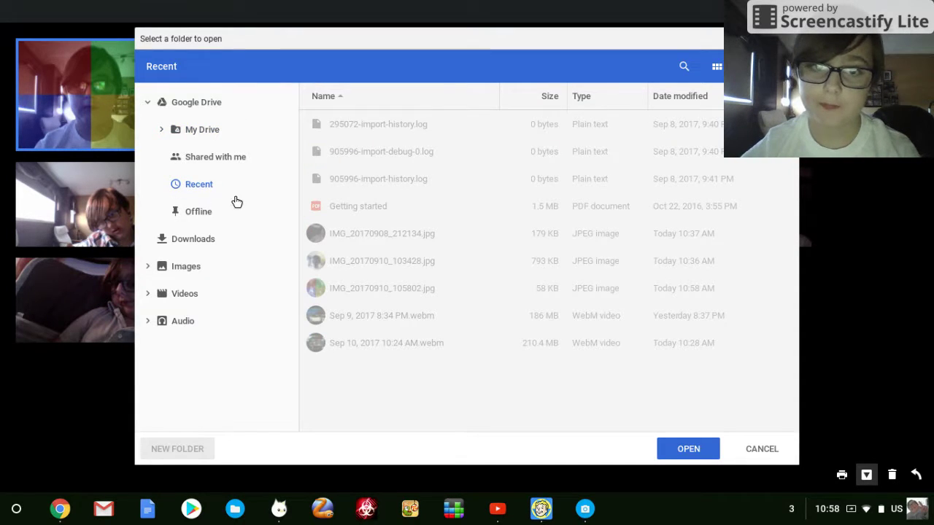
click(215, 274)
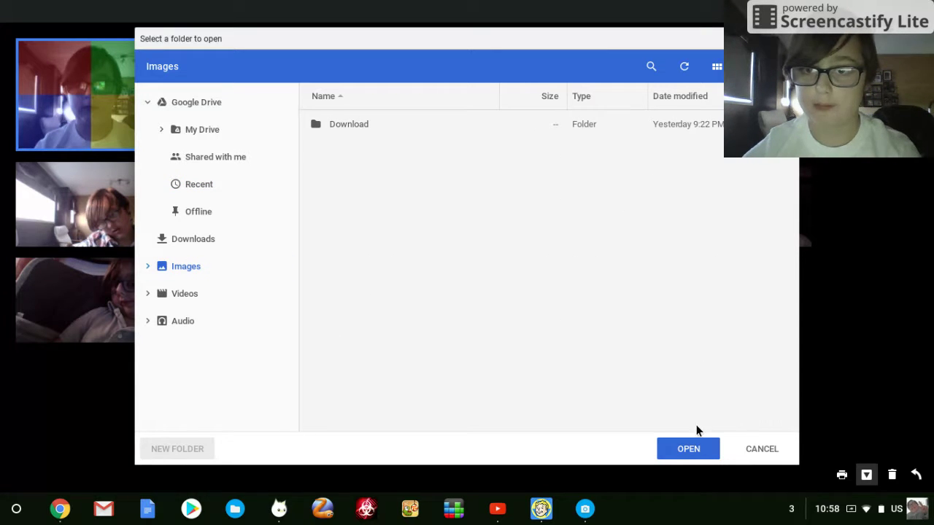
click(685, 450)
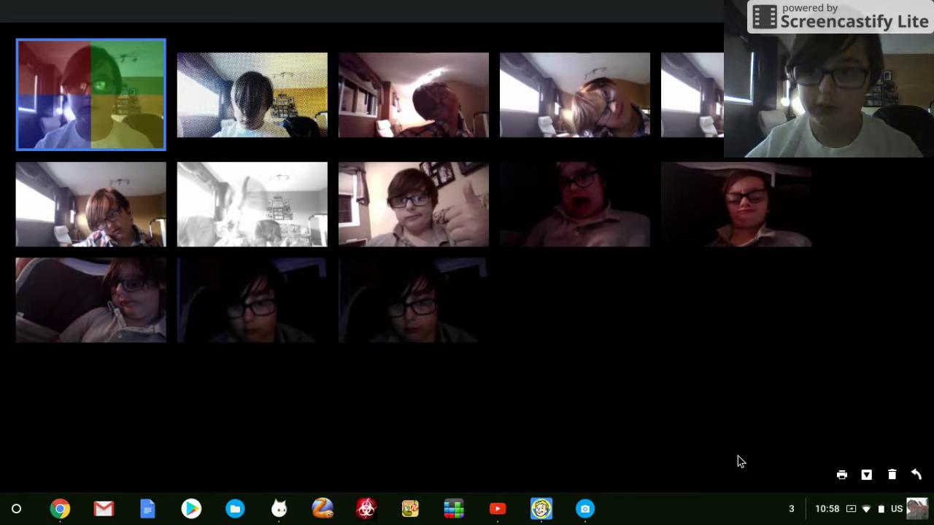
Export the selfie again into the Download folder inside Images
click(864, 475)
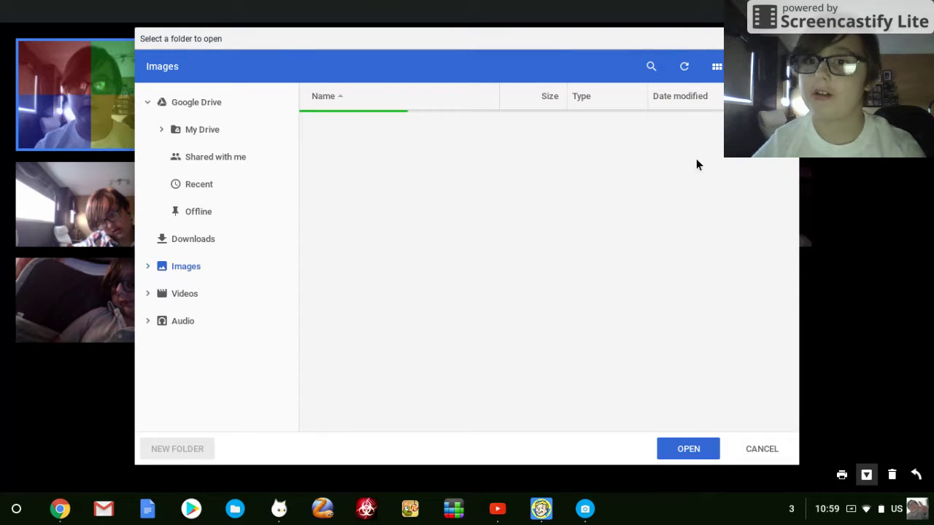
click(647, 125)
double_click(646, 124)
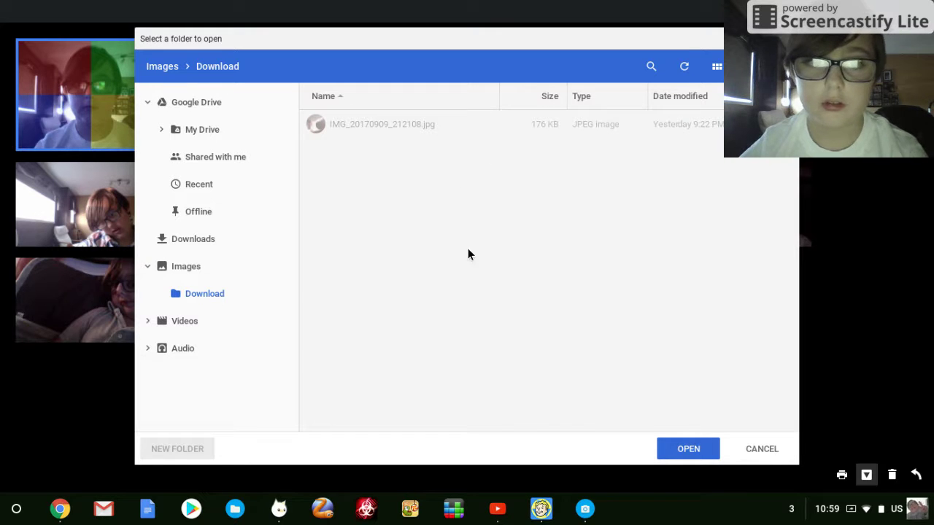
click(680, 453)
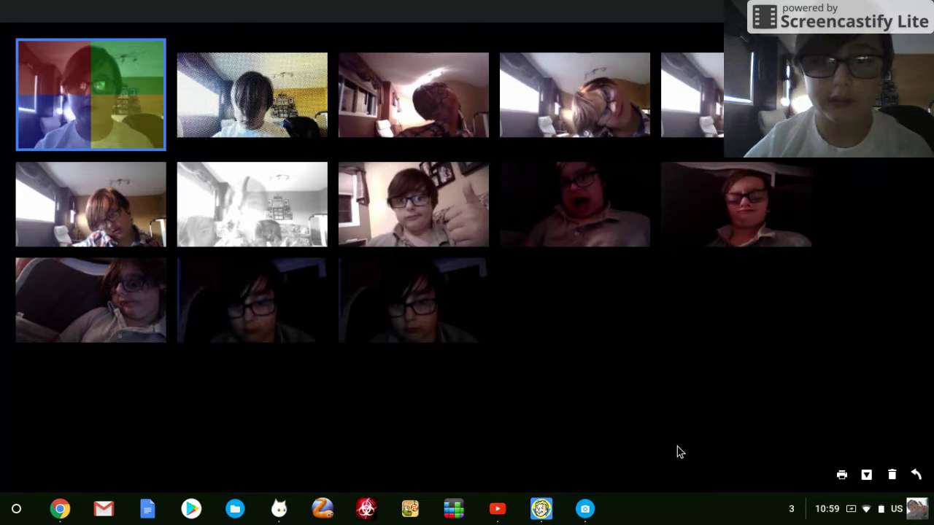
click(865, 475)
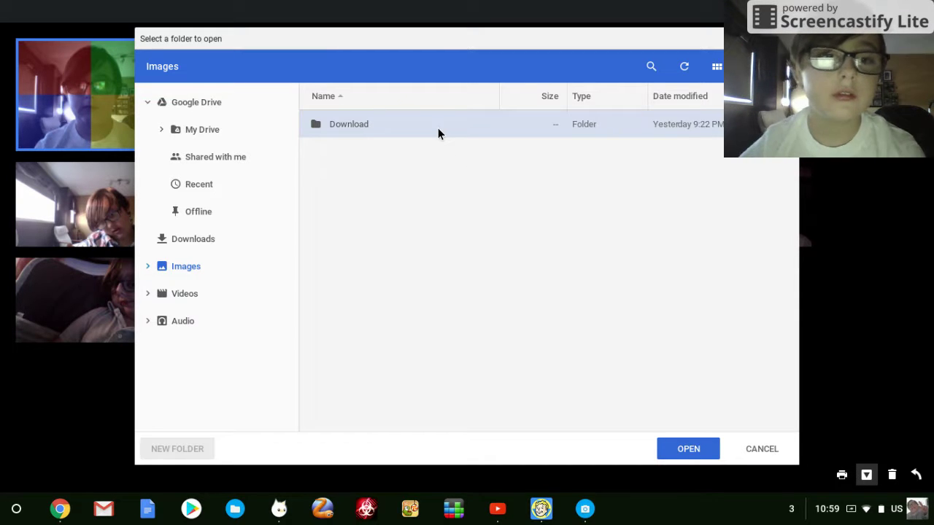
double_click(438, 130)
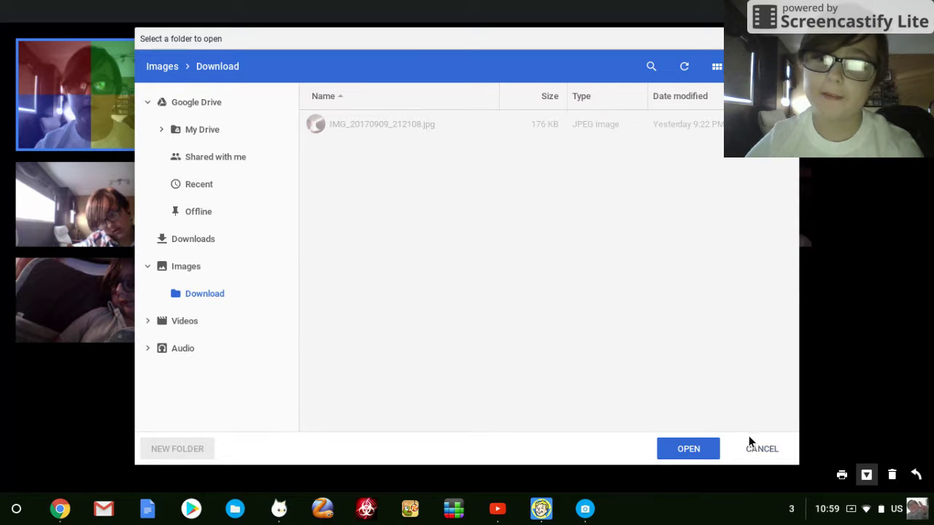
click(699, 446)
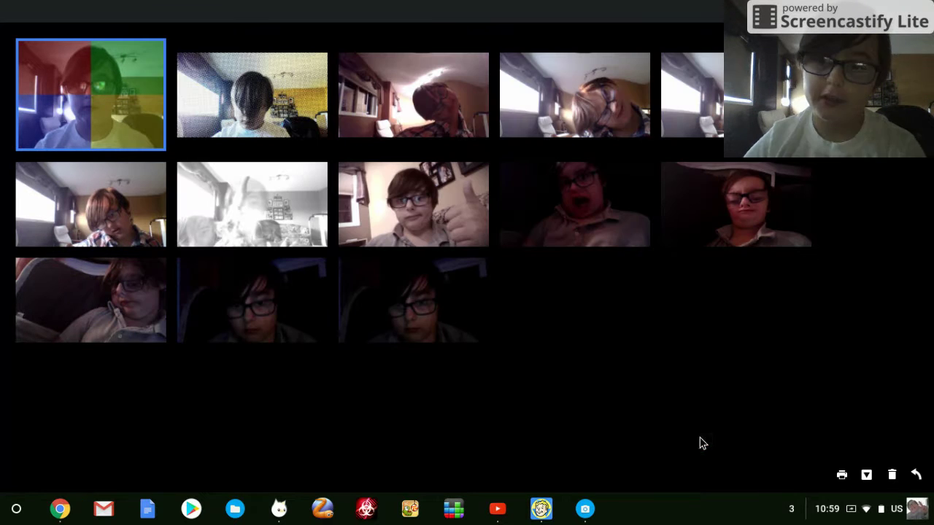
Export the selfie into Downloads, where it appears as a 58 KB JPEG
click(866, 475)
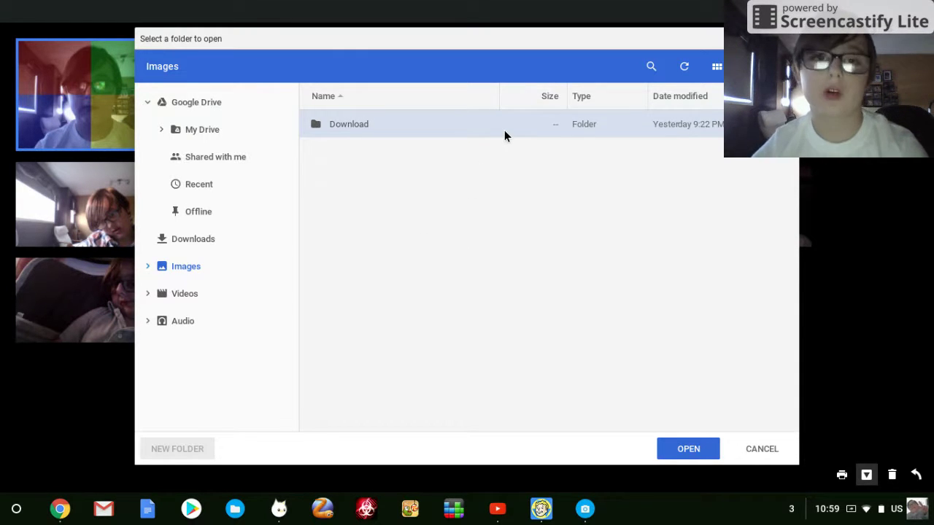
double_click(504, 130)
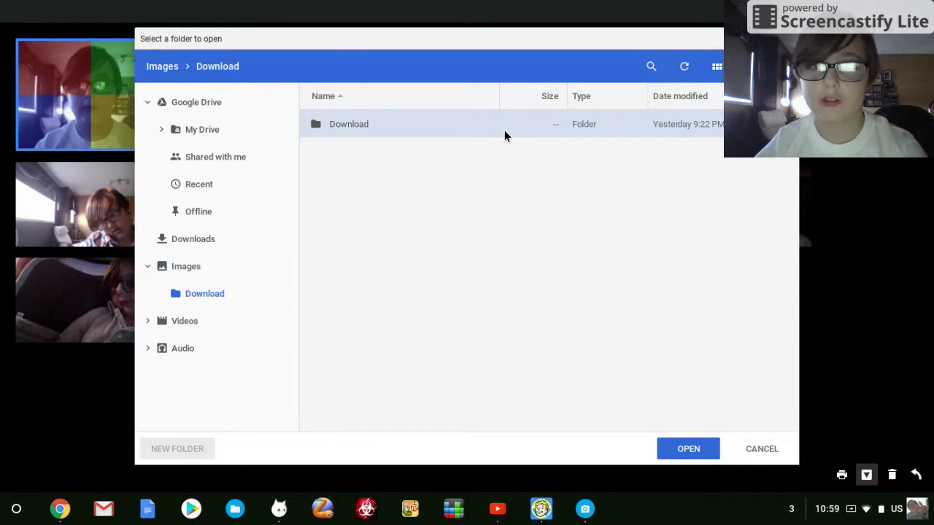
click(210, 191)
click(208, 211)
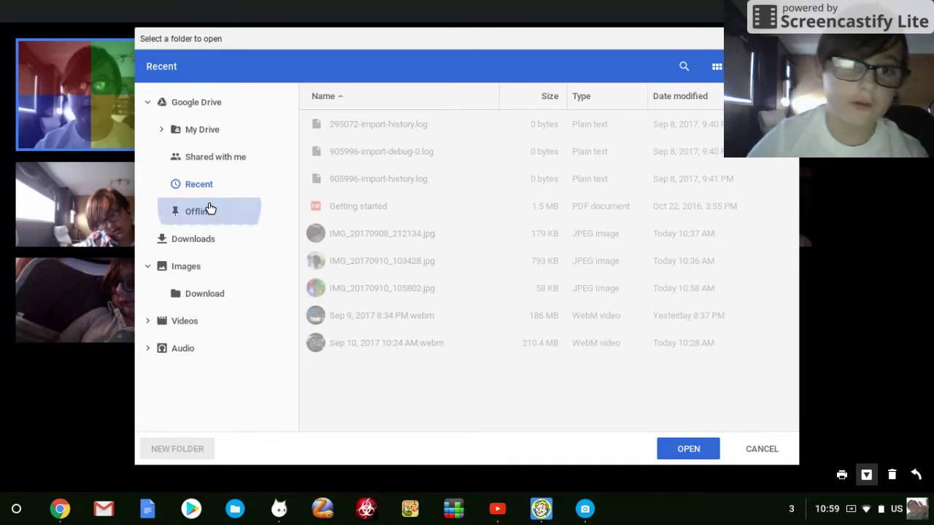
click(200, 240)
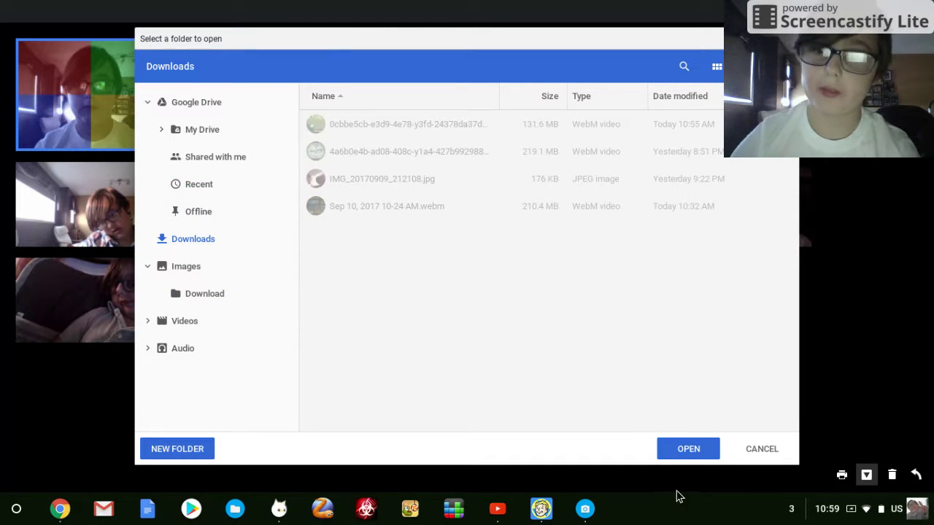
click(706, 448)
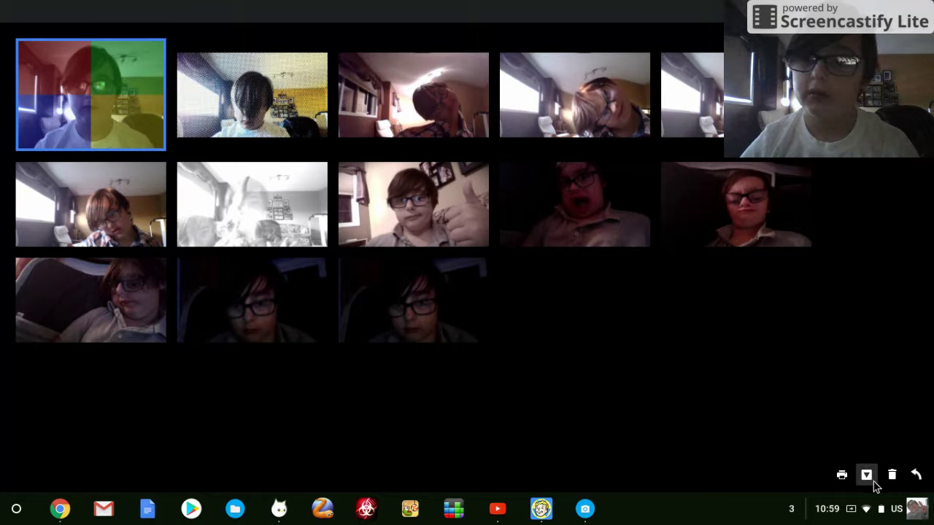
click(867, 476)
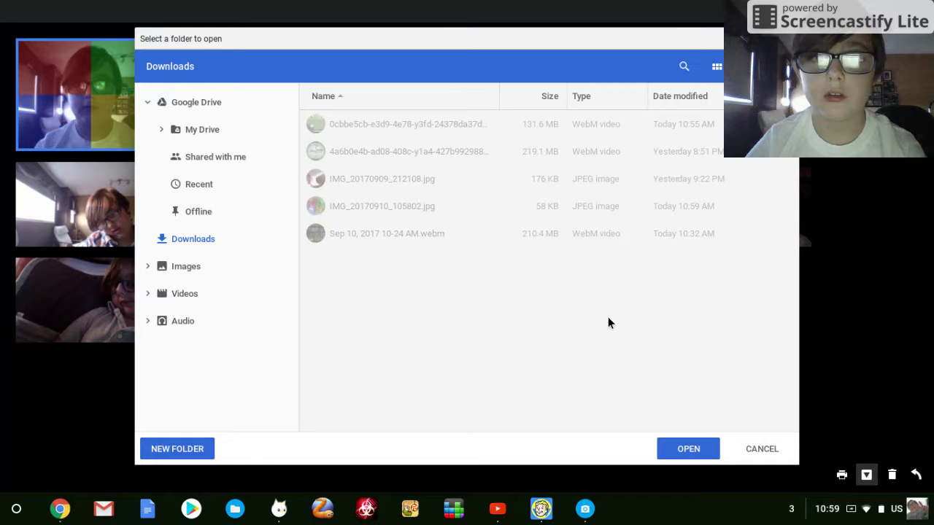
Create a folder 'khfkfhndjgd' in Downloads and save the selfie into it
click(183, 456)
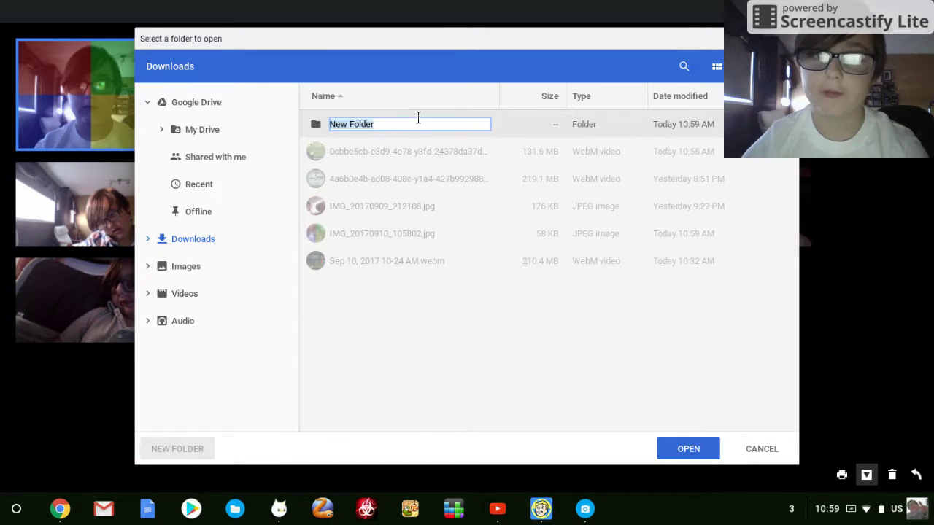
key(BackSpace)
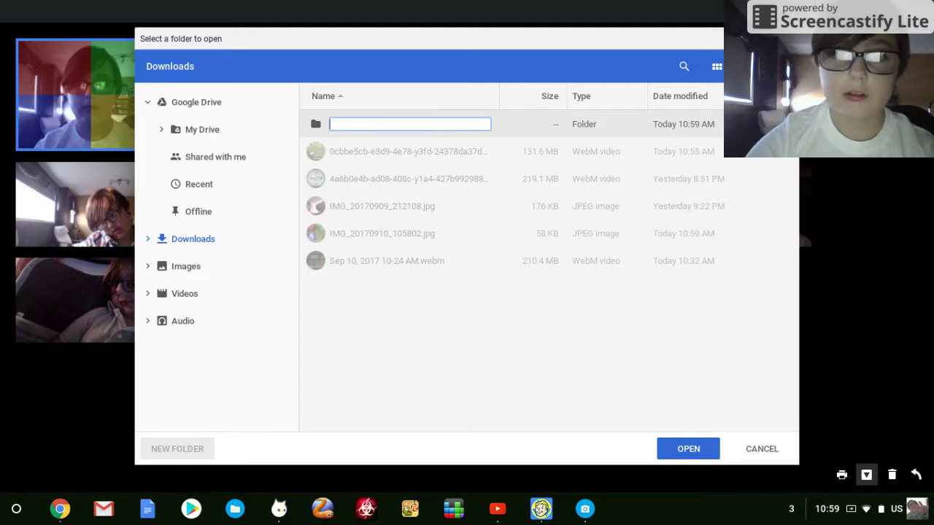
text(khfkfhnd)
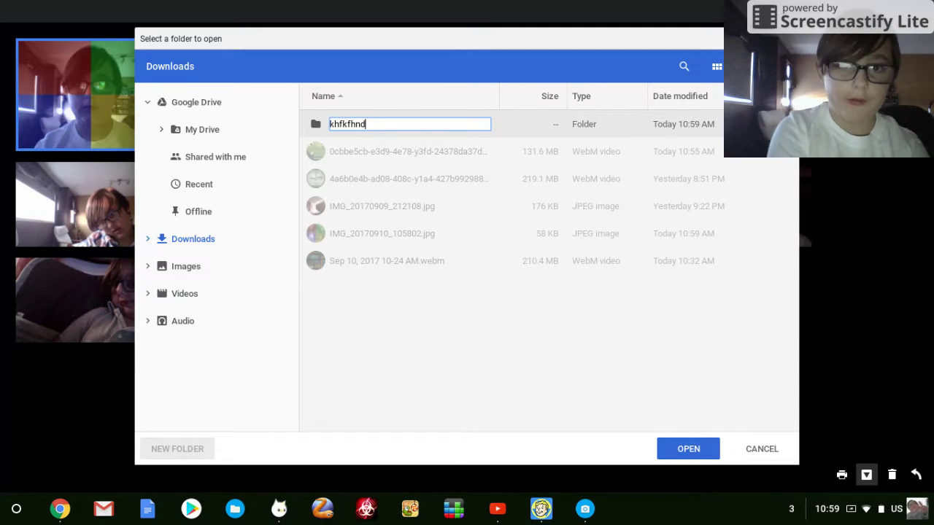
text(jgd)
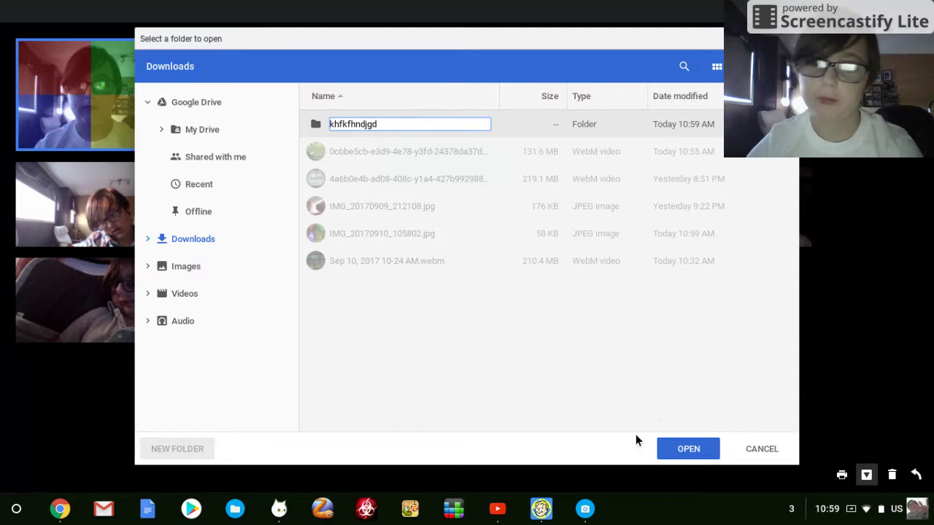
click(669, 447)
click(672, 449)
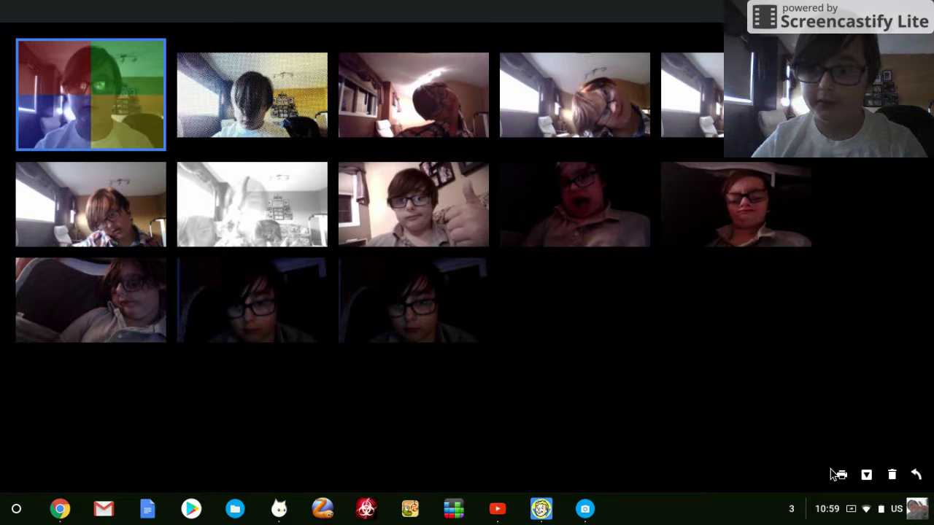
Confirm the 58 KB selfie JPEG is inside khfkfhndjgd, then close the folder picker
click(863, 475)
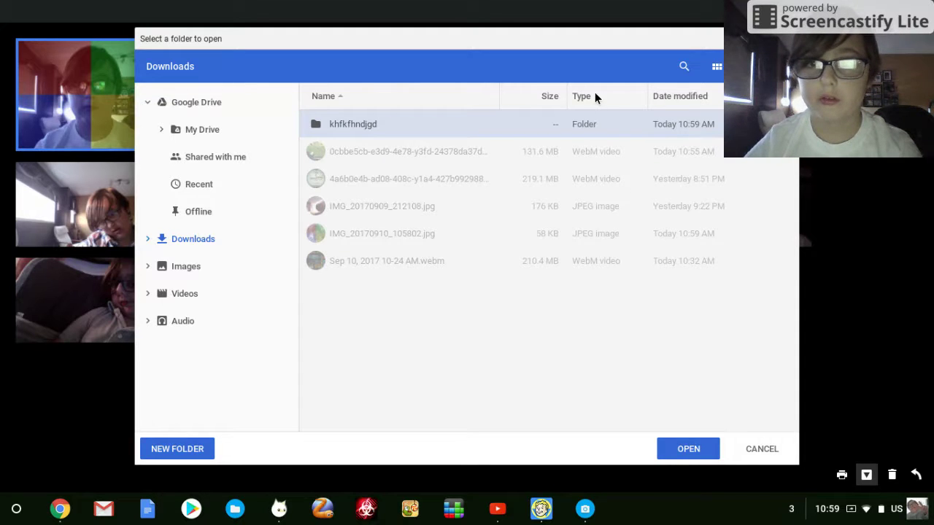
double_click(608, 119)
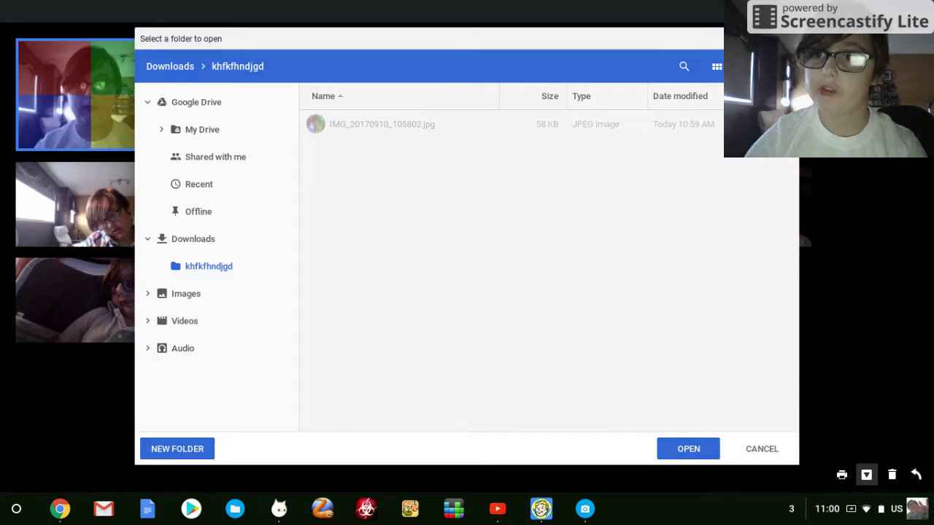
key(Return)
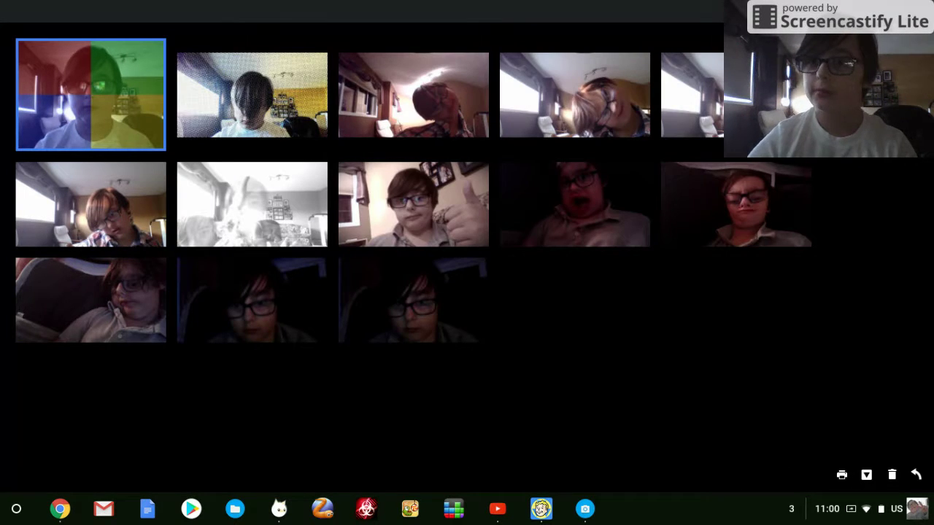
Close Camera and set the filtered IMG_20170910 selfie as the custom thumbnail
key(ctrl+w)
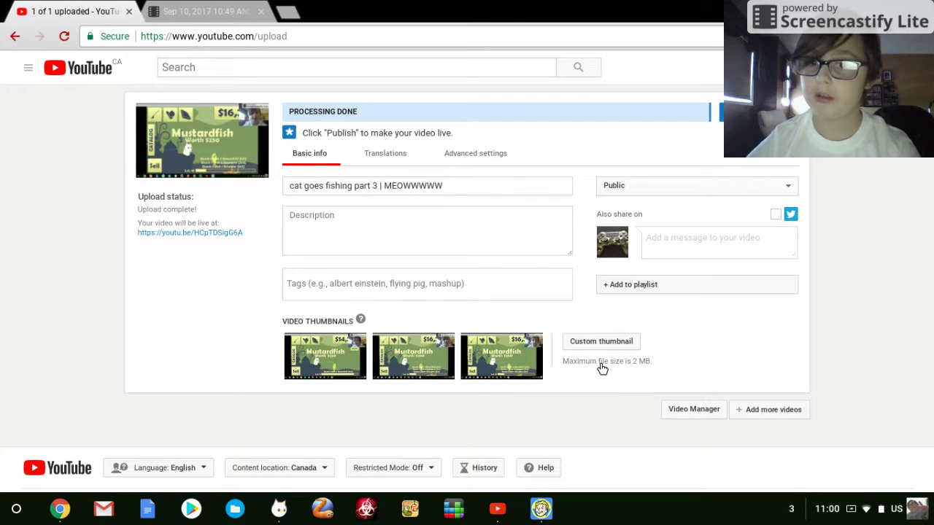
click(578, 342)
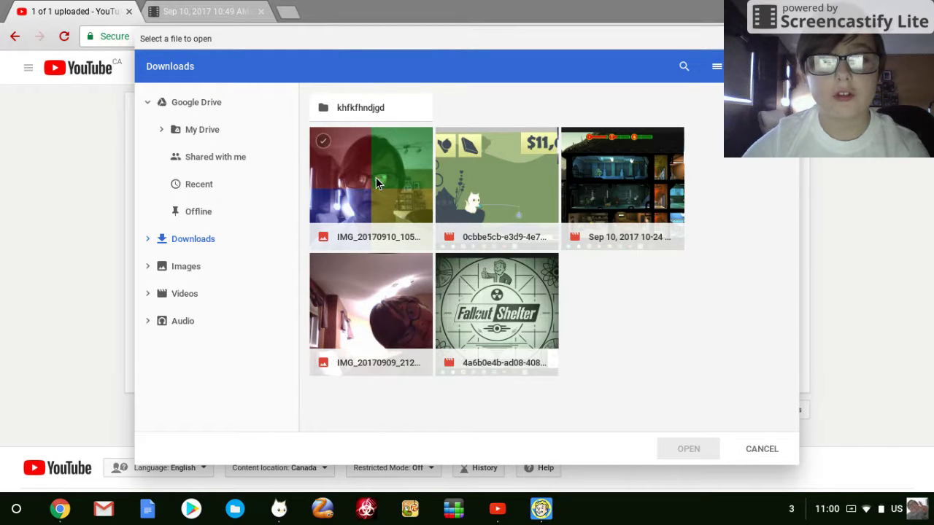
click(376, 181)
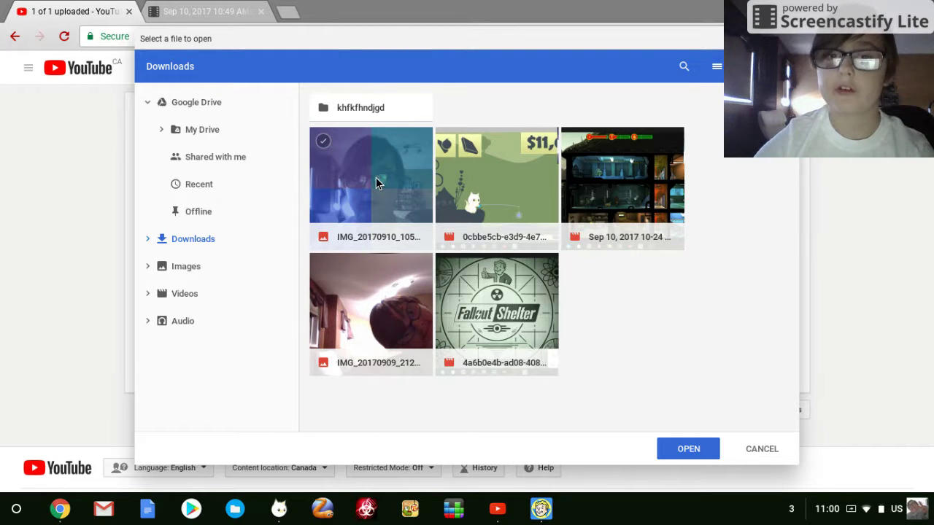
click(688, 450)
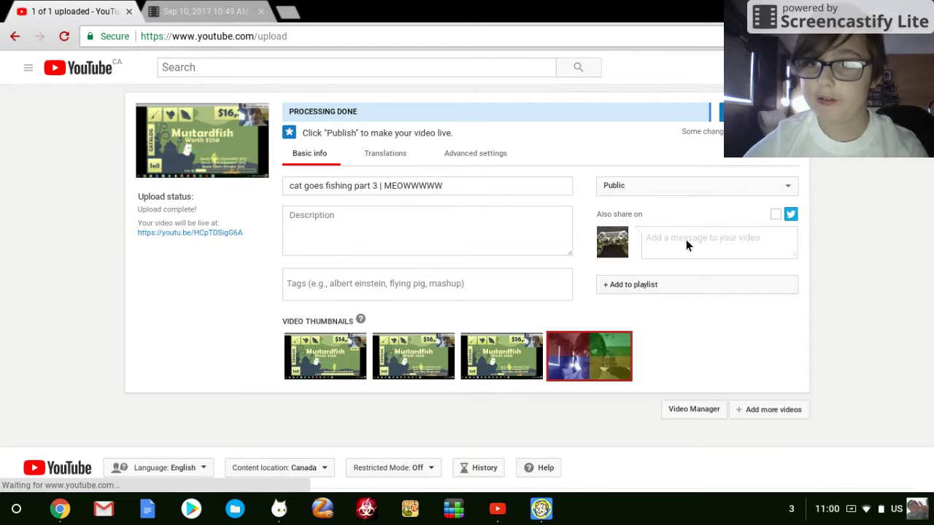